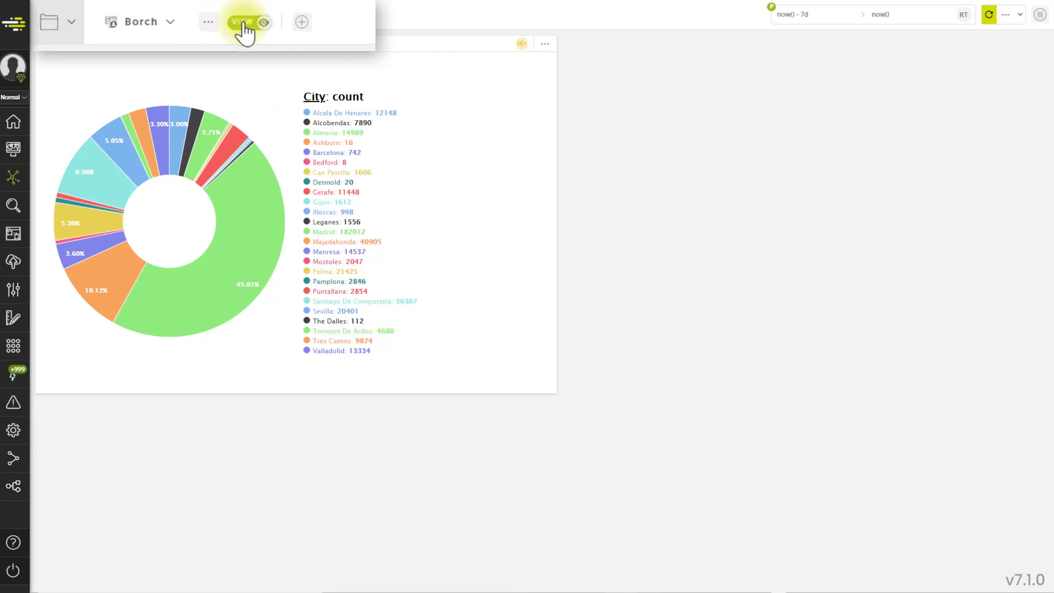
Switch the Borch activeboard to edit mode and add an Input widget beside the Insights donut chart.
left_click(242, 23)
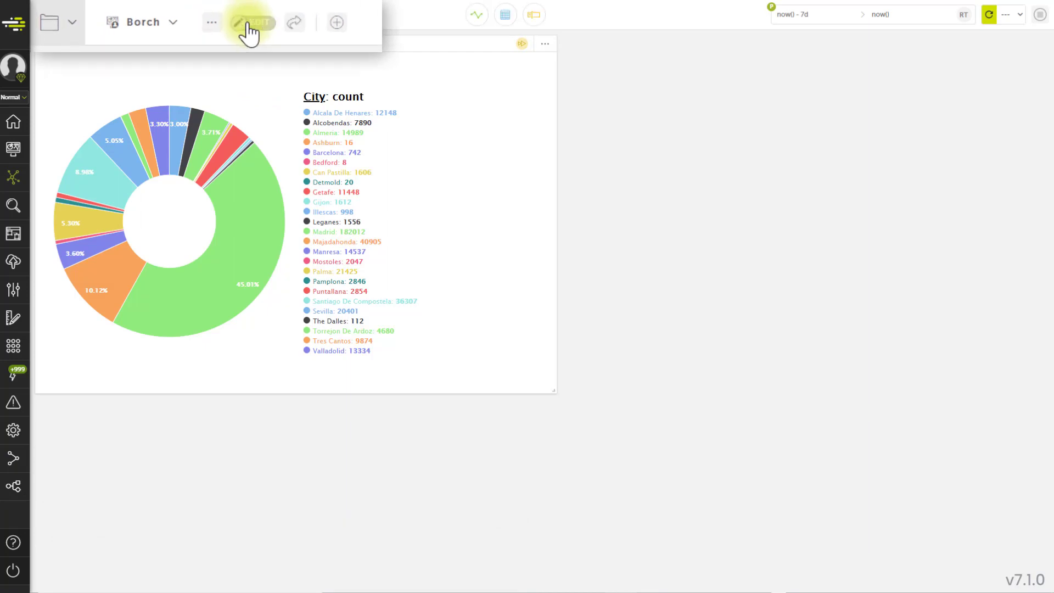
left_click(188, 43)
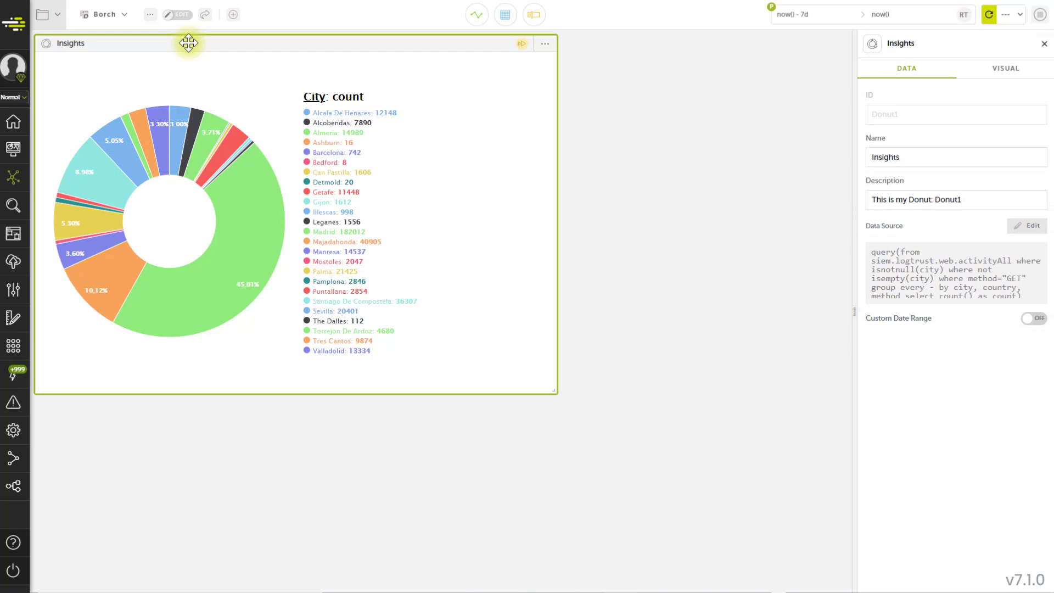
left_click(534, 20)
left_click_drag(371, 90, 612, 67)
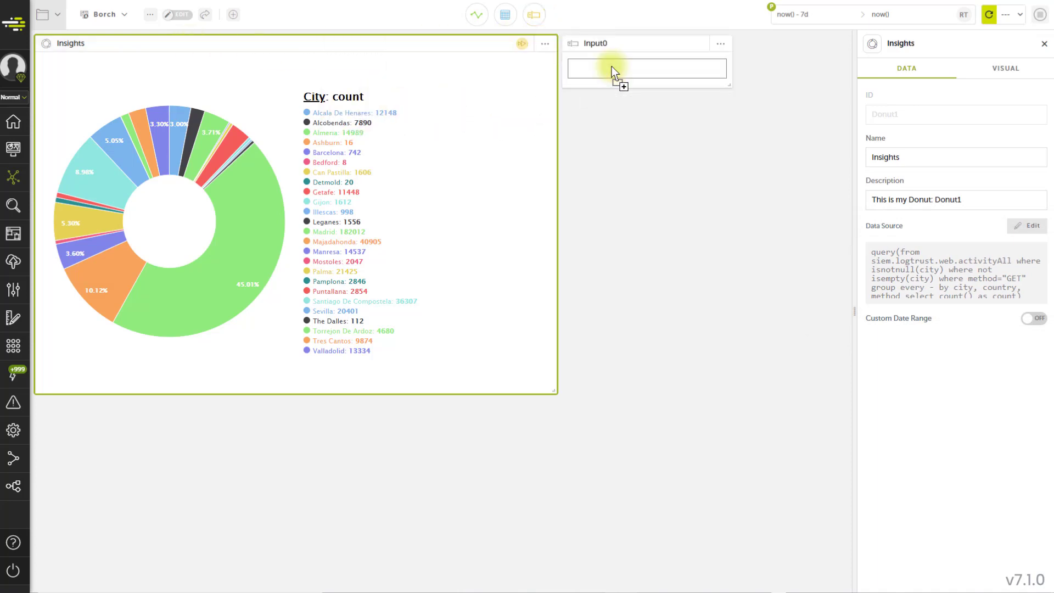
Change the method filter in the Insights query to "where method in $Input0.value", save the changes and close the query editor.
left_click(888, 260)
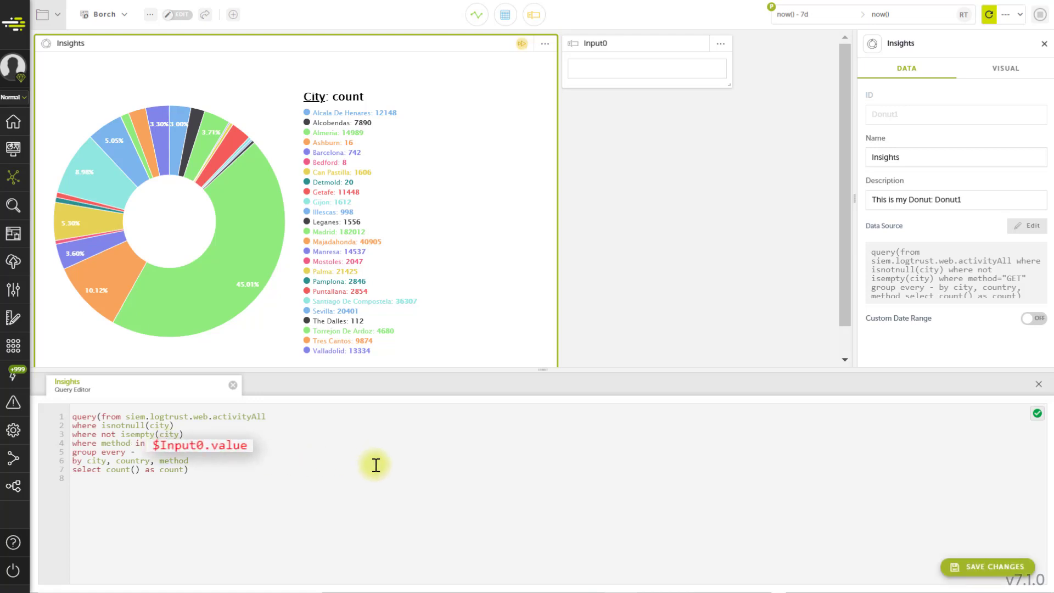
left_click(966, 571)
left_click(1038, 384)
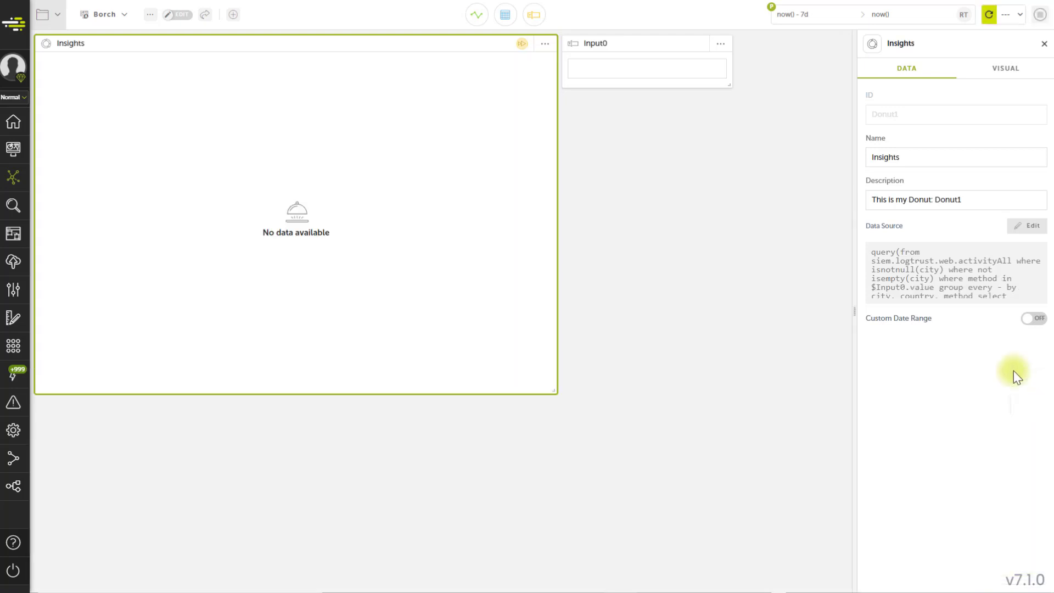
Test the chart filter by submitting method values in the Input0 widget, ending with POST.
left_click(682, 46)
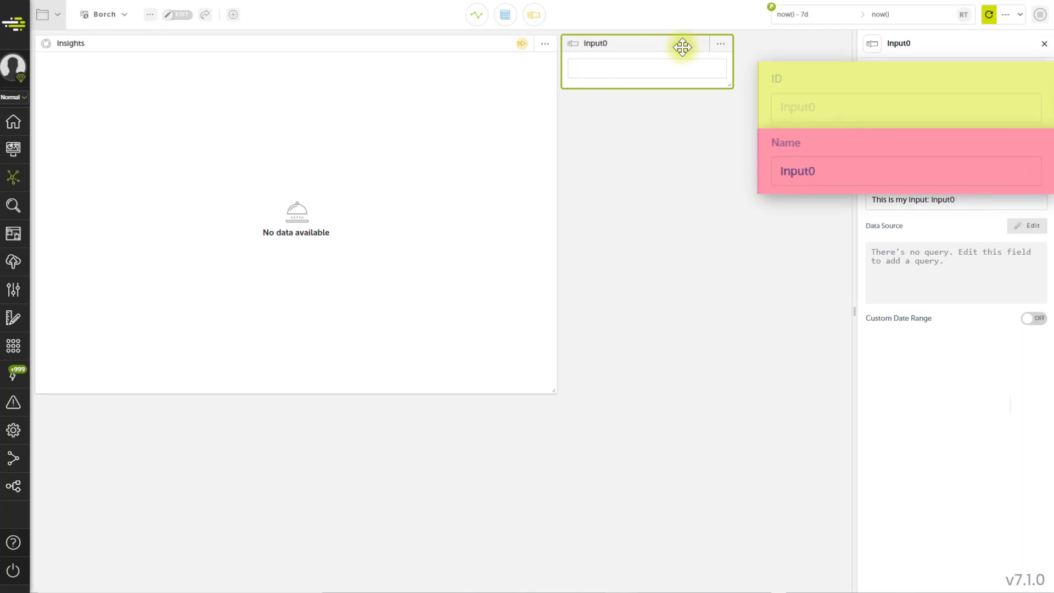
left_click(682, 64)
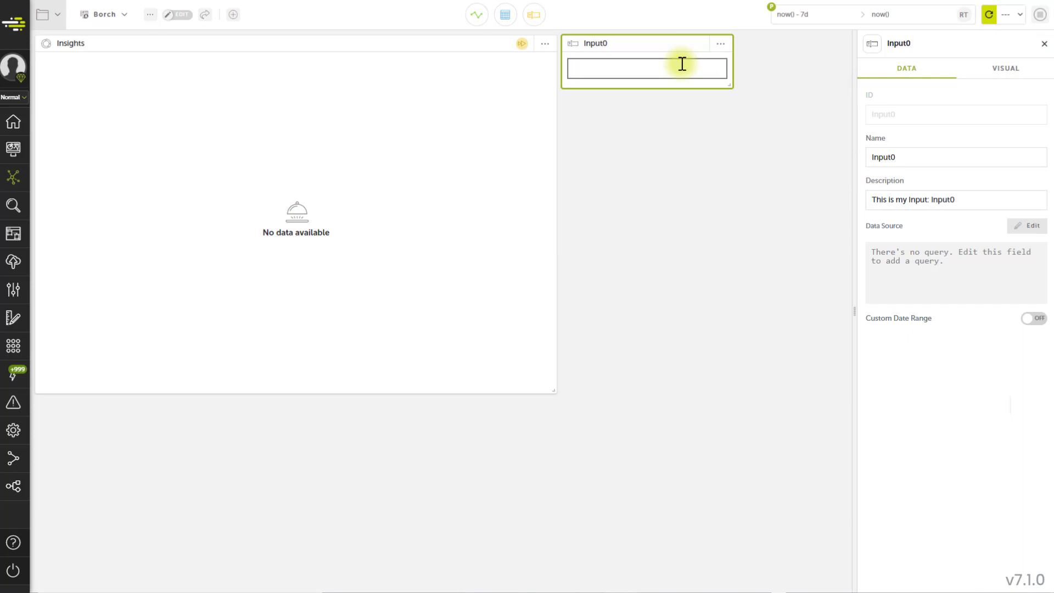
key("Return")
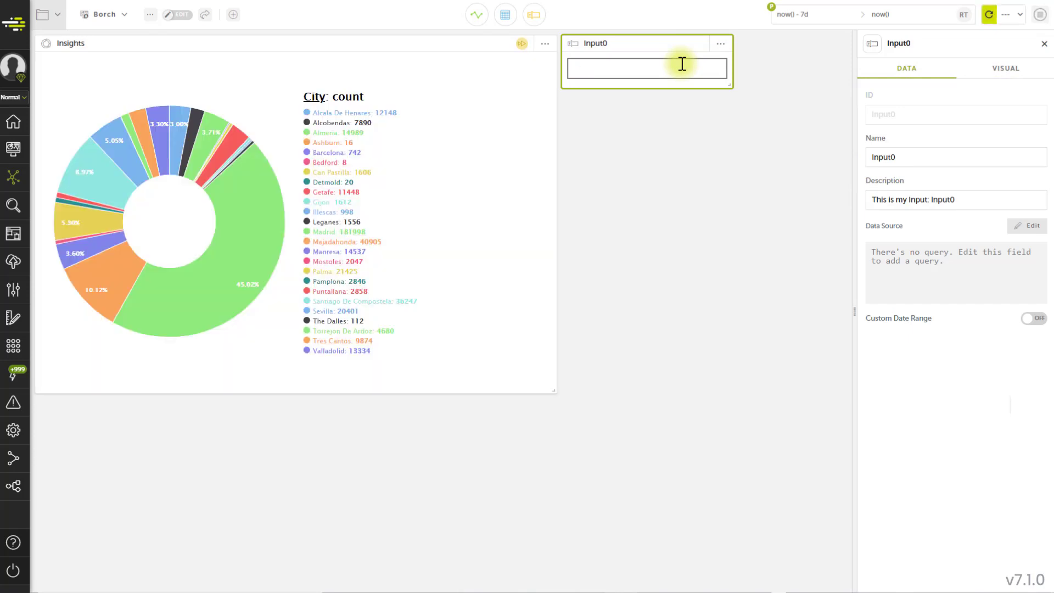
key("Return")
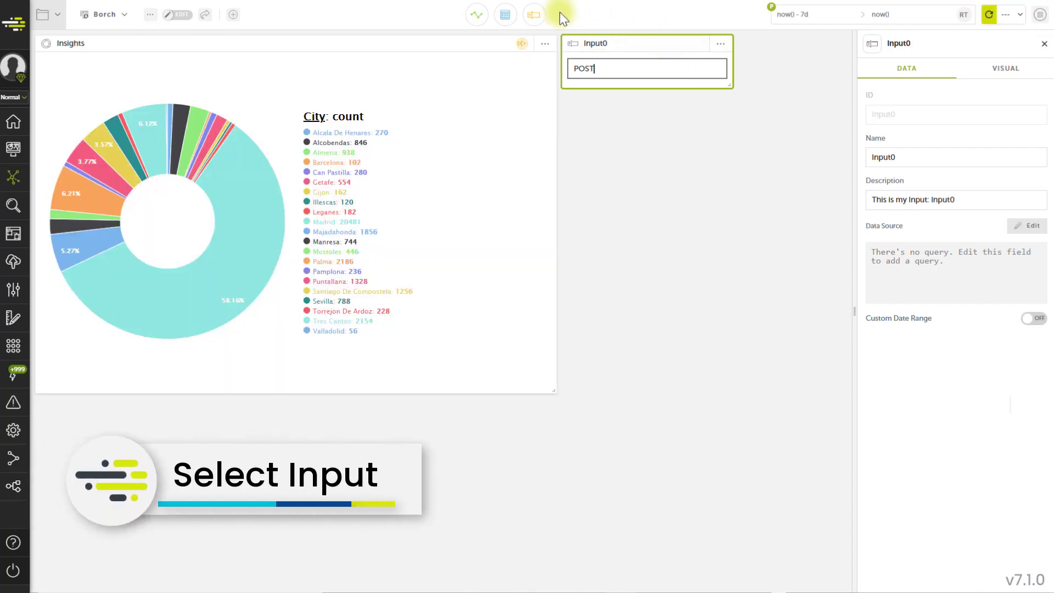
Add a Select widget to the board directly below Input0.
left_click(535, 16)
left_click_drag(471, 80, 617, 127)
left_click_drag(758, 40, 582, 110)
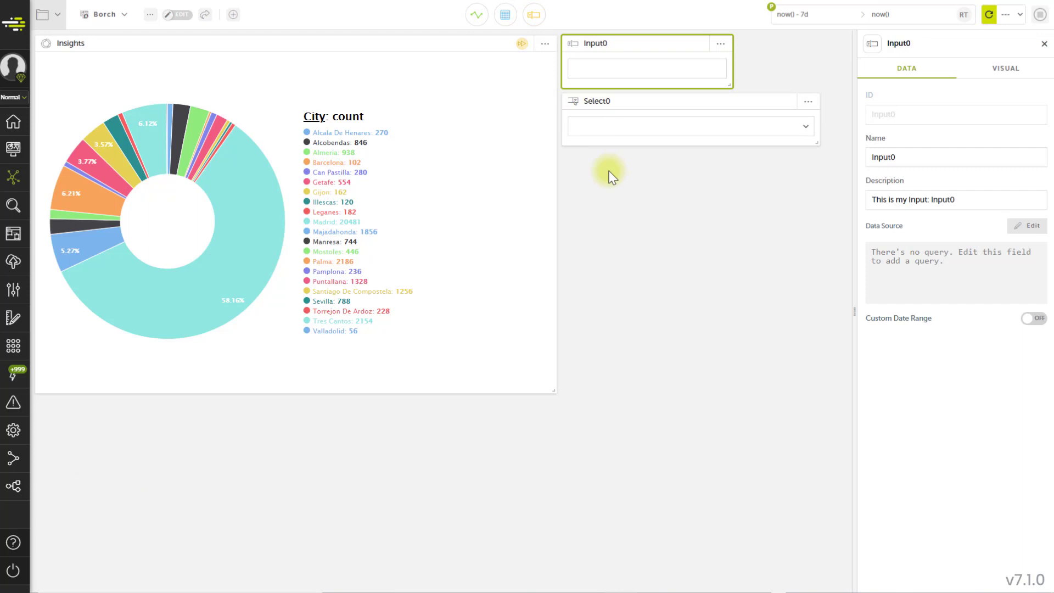
Set the Select0 data source to ["GET", "POST"], save it and close the query editor.
left_click(661, 99)
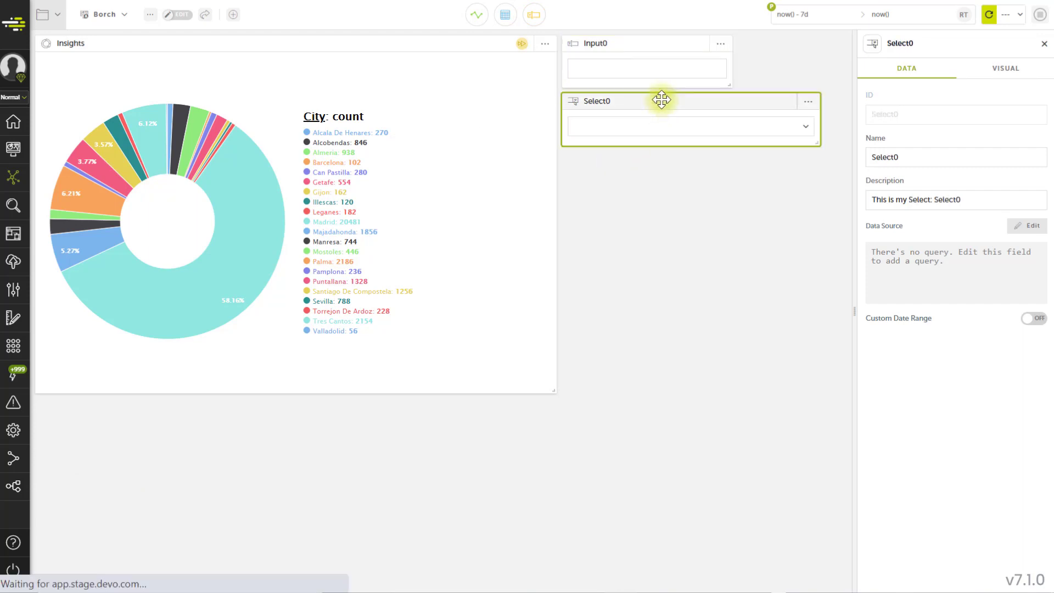
left_click(908, 269)
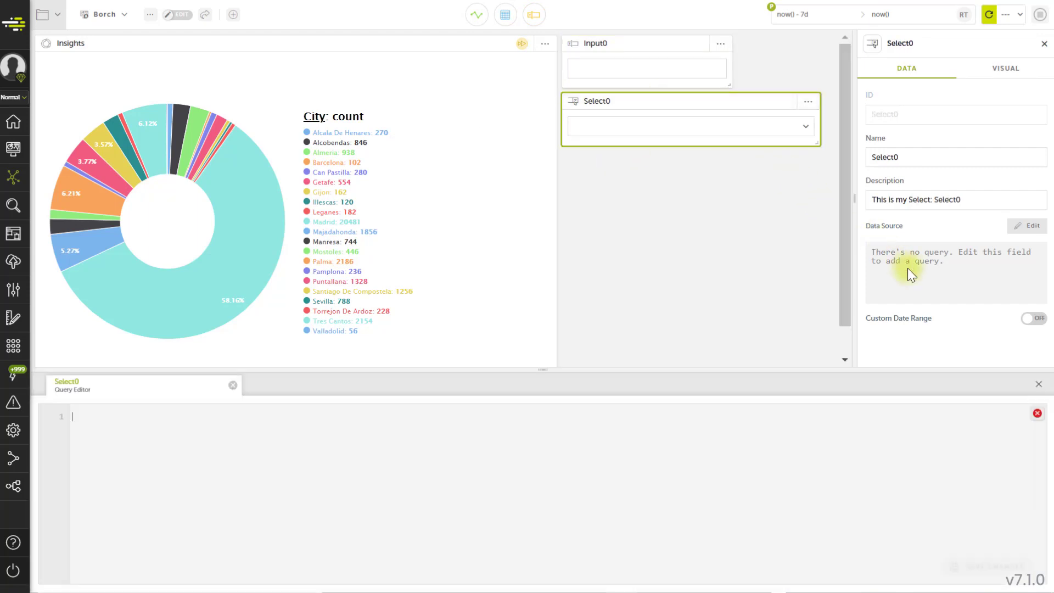
type("[\"GET\", \"POST\"]")
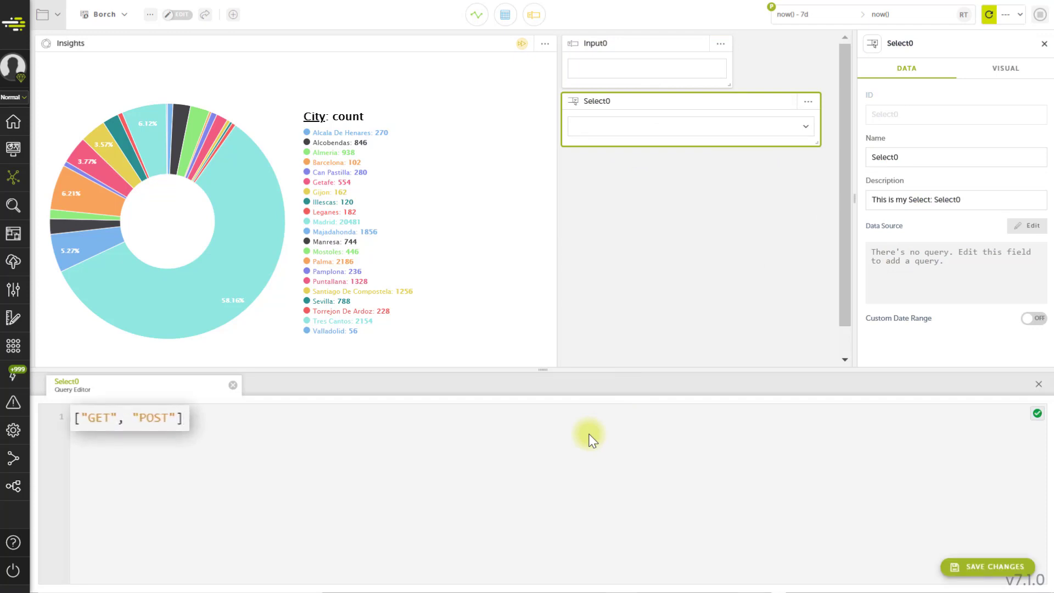
left_click(958, 570)
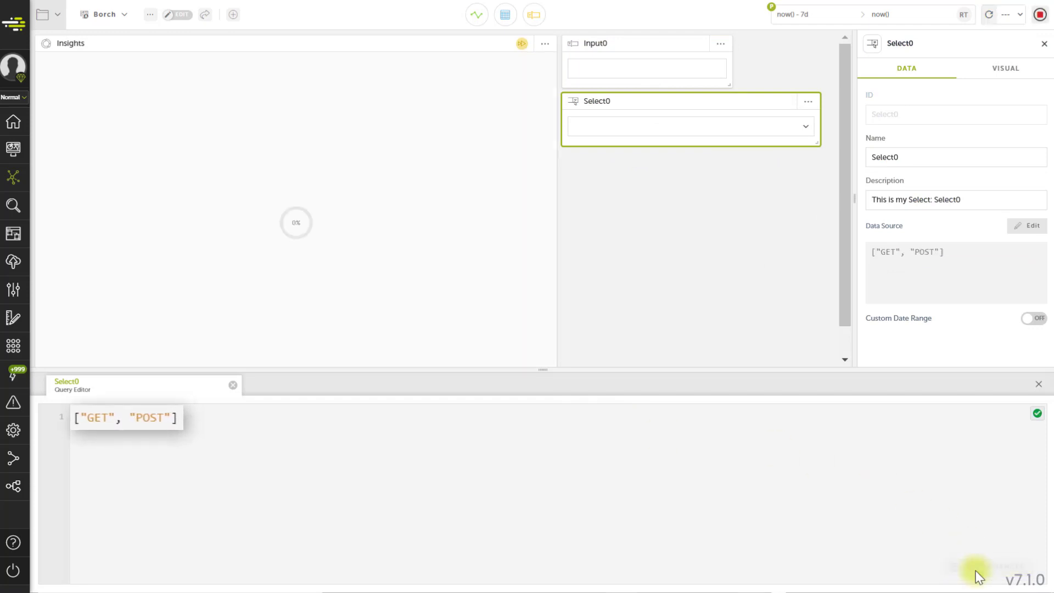
left_click(1039, 384)
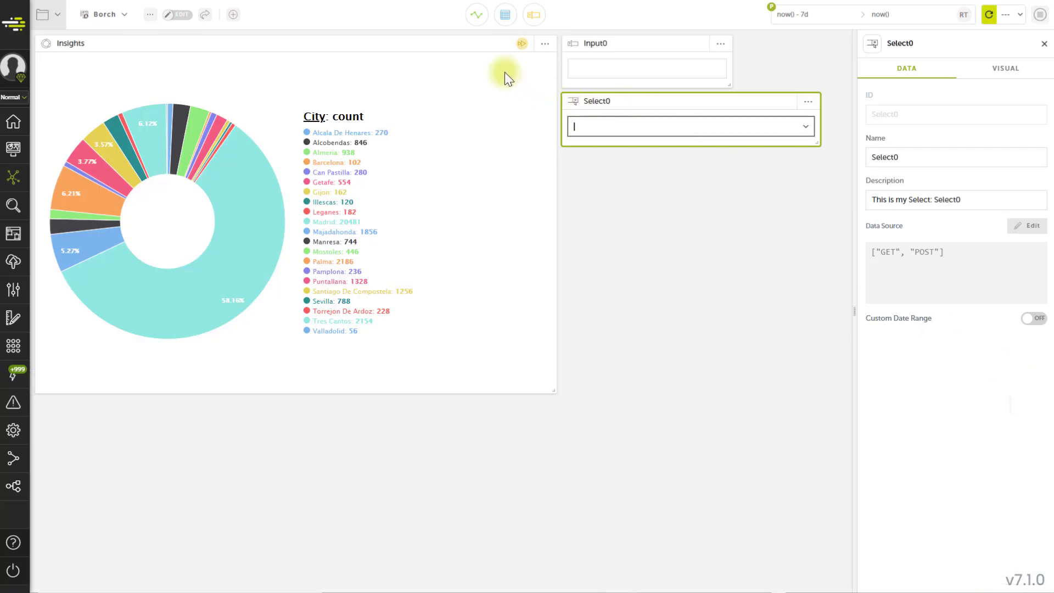
Replace Input0 with Select0 in the Insights query so the filter reads "where method in $Select0.value", and save the changes.
left_click(475, 41)
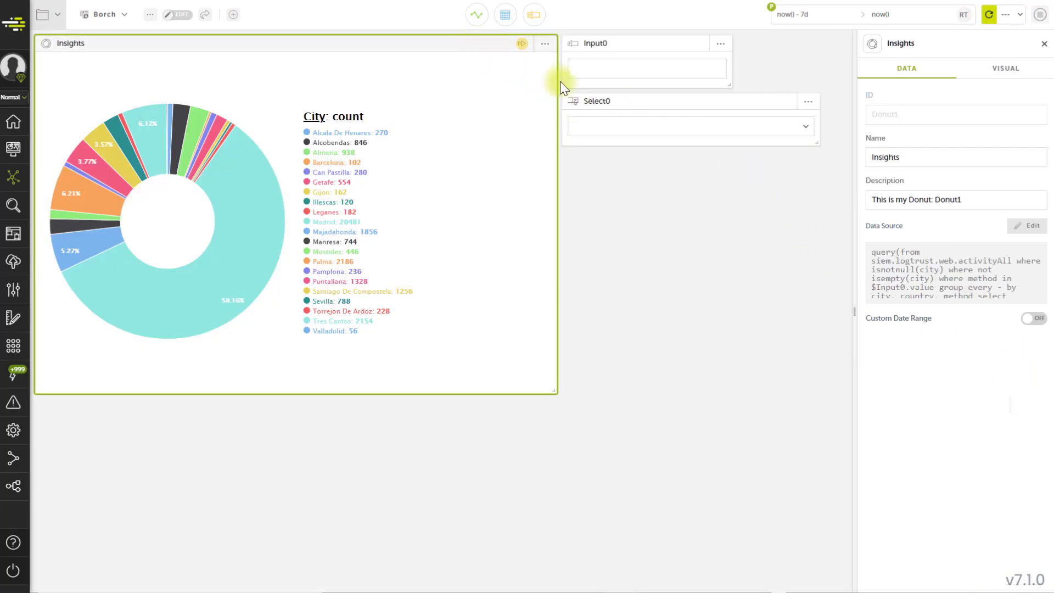
left_click(896, 265)
left_click(178, 441)
key("BackSpace")
key("BackSpace")
key("BackSpace")
key("BackSpace")
key("BackSpace")
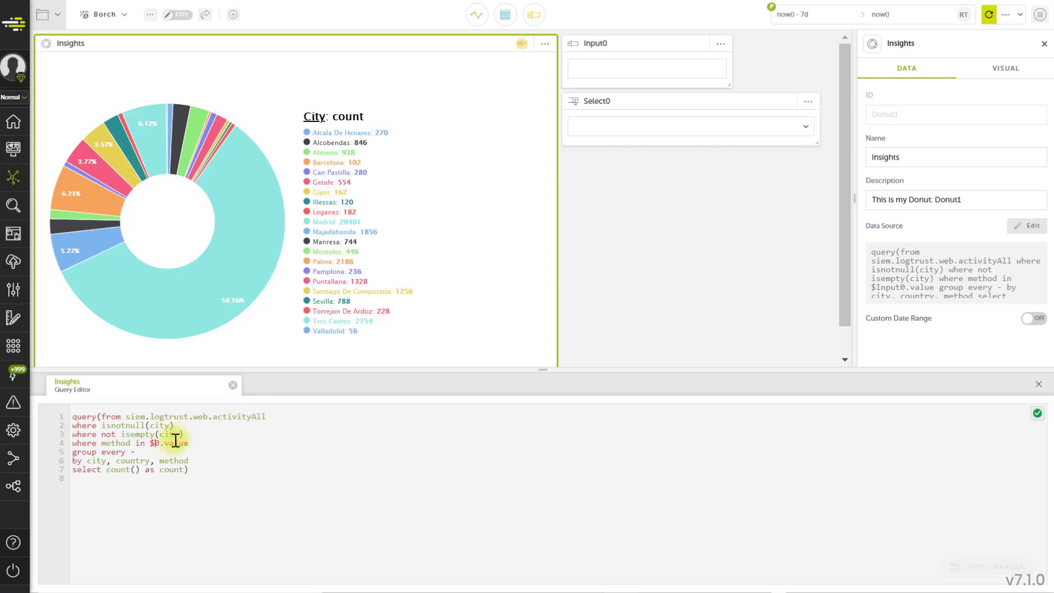
type("Select")
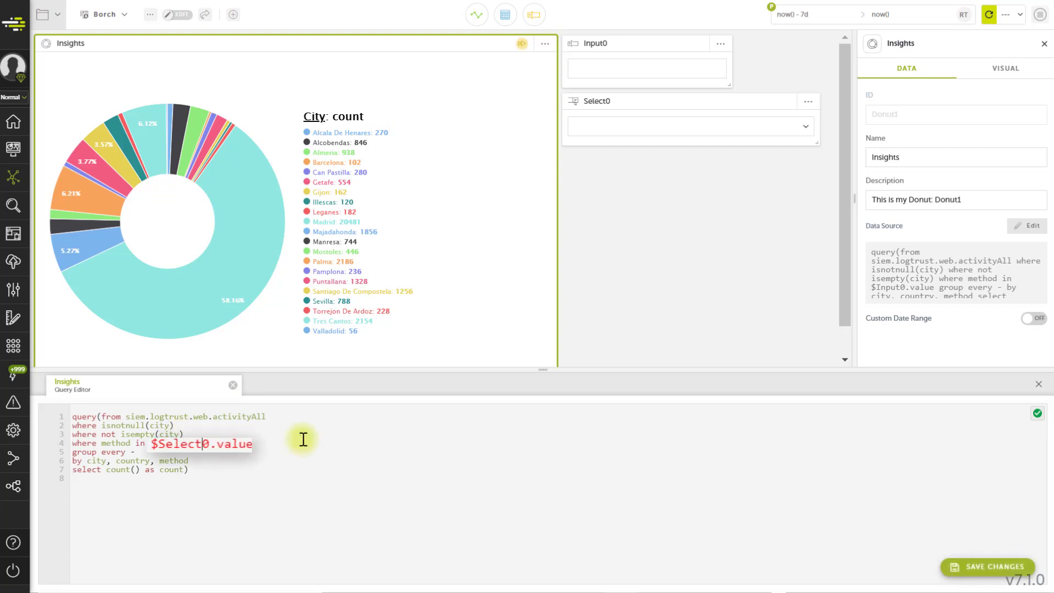
left_click(955, 566)
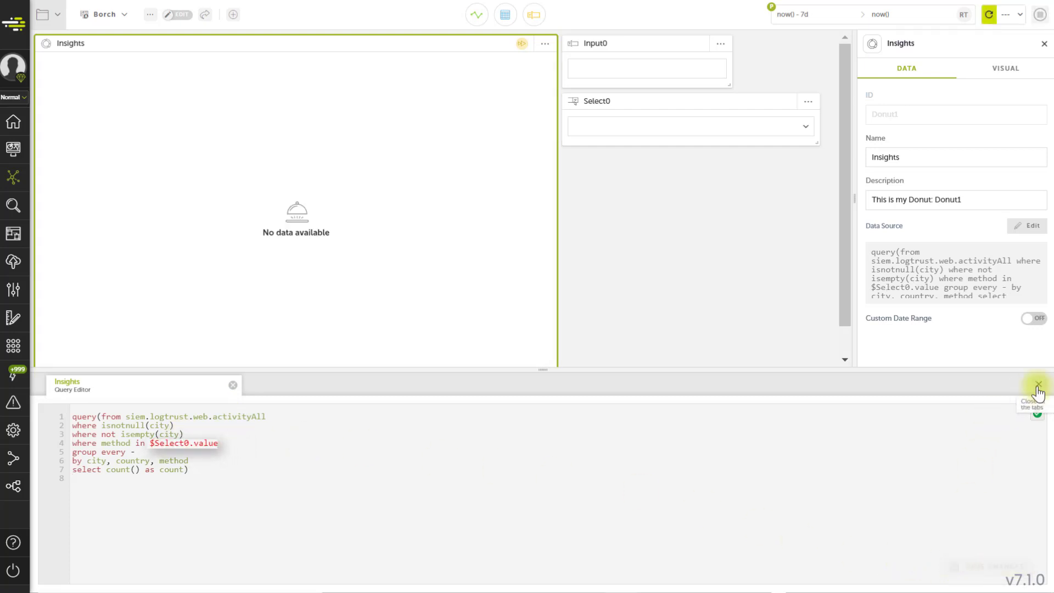
left_click(1037, 387)
Filter the donut chart through the Select0 widget, first by GET and then by POST.
left_click(657, 129)
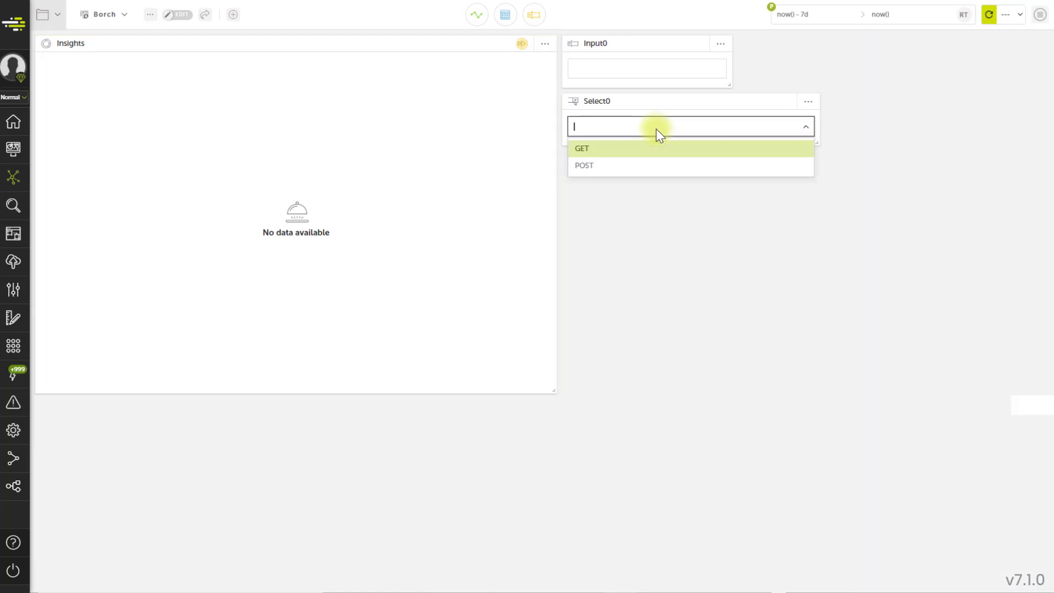
left_click(647, 149)
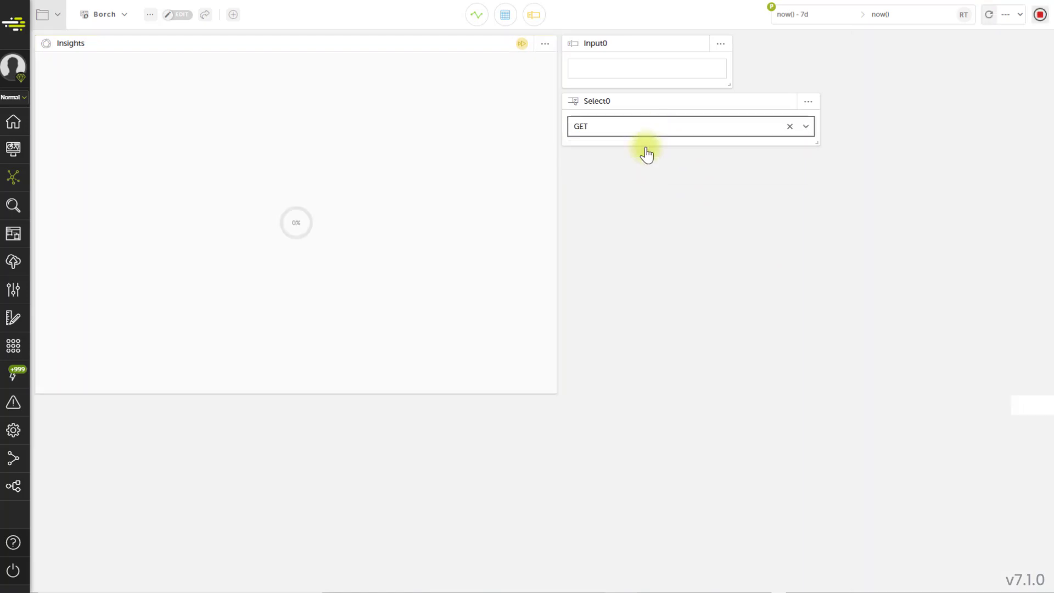
left_click(646, 128)
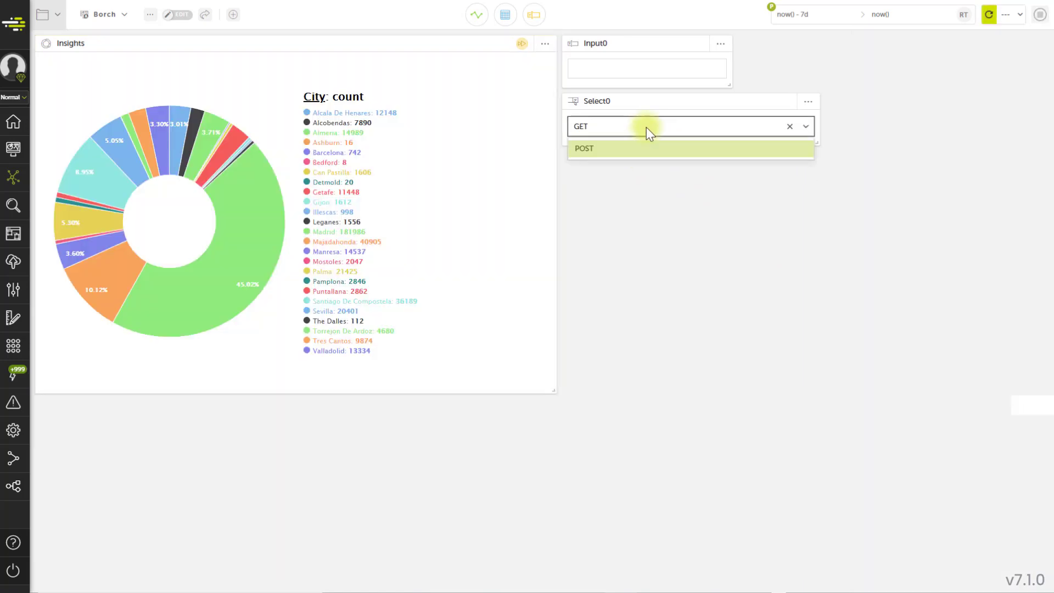
left_click(640, 149)
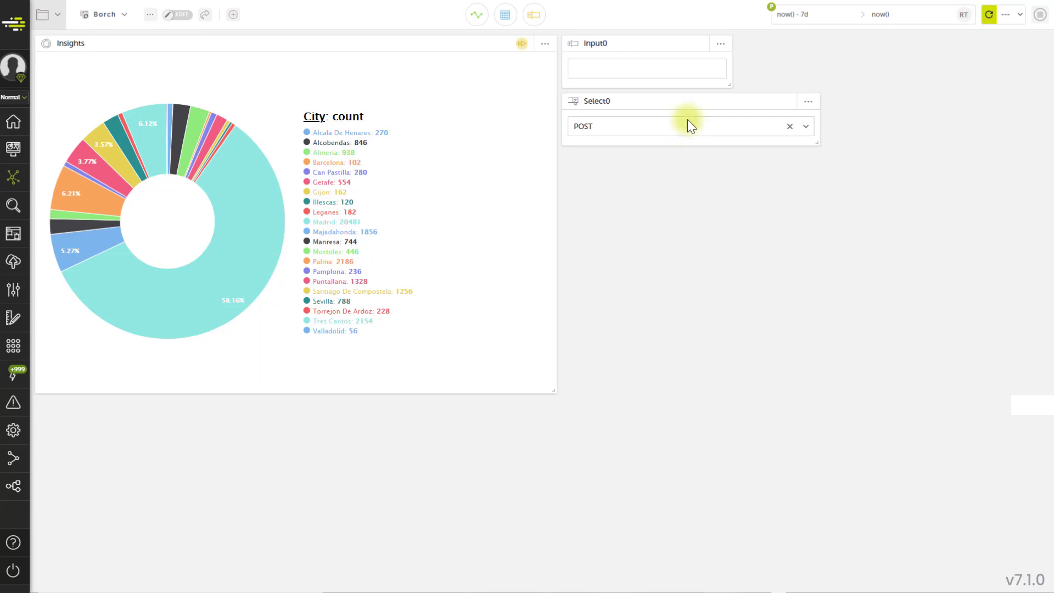
Replace the Select0 data source with query(from siem.logtrust.web.activityAll group every - by method) and save the changes.
left_click(689, 104)
left_click(963, 275)
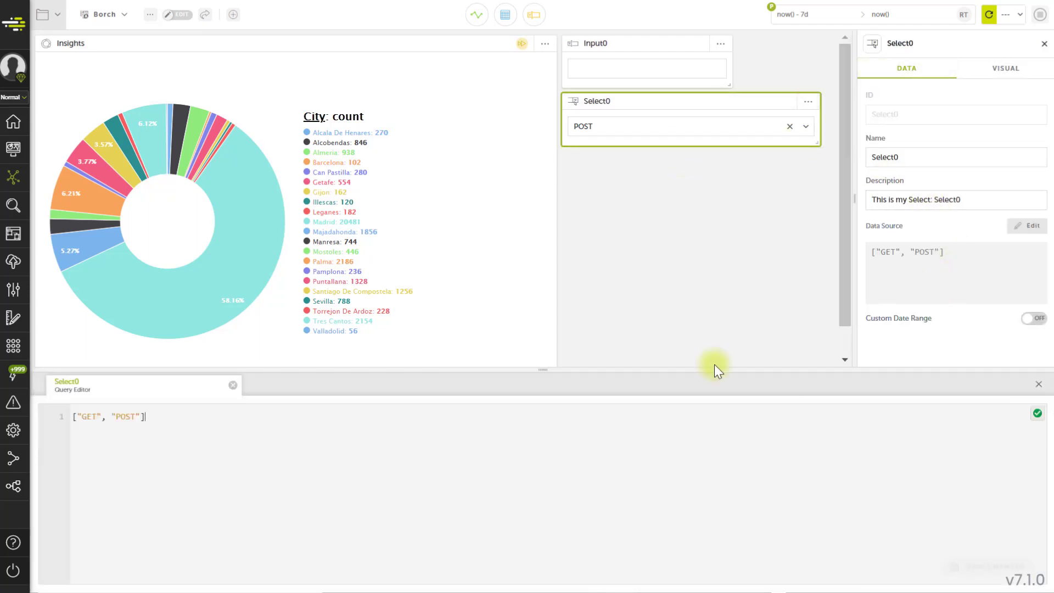
left_click_drag(145, 417, 74, 419)
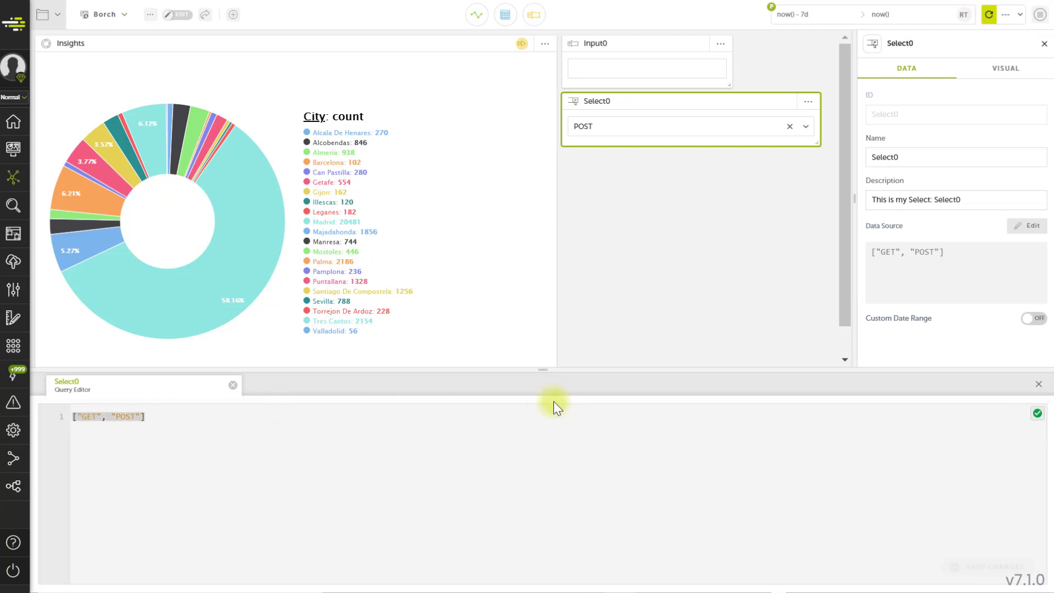
type("query(from siem.logtrust.web.activityAll group every - by method)")
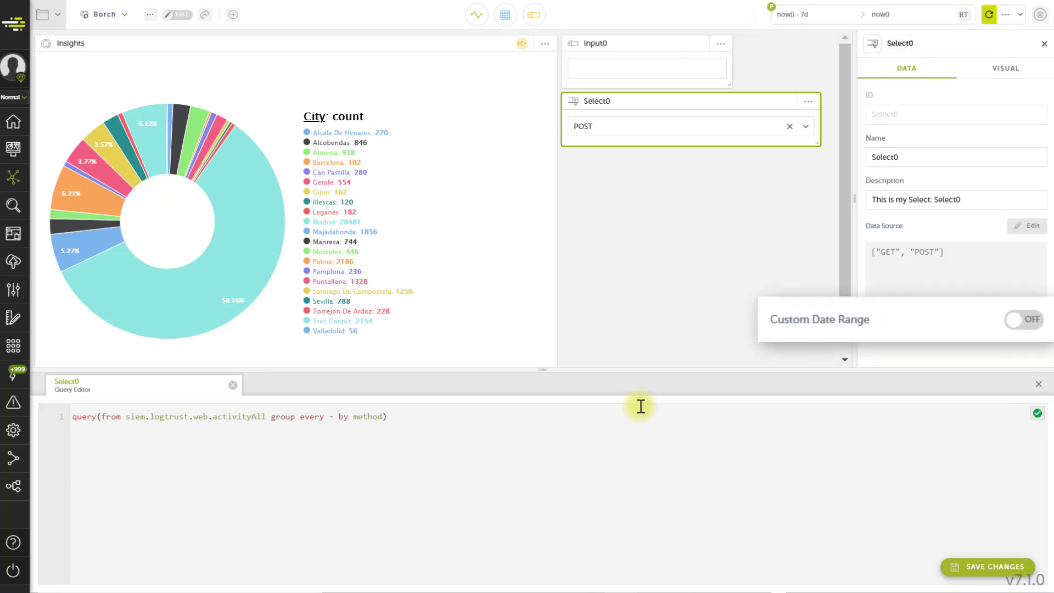
left_click(954, 566)
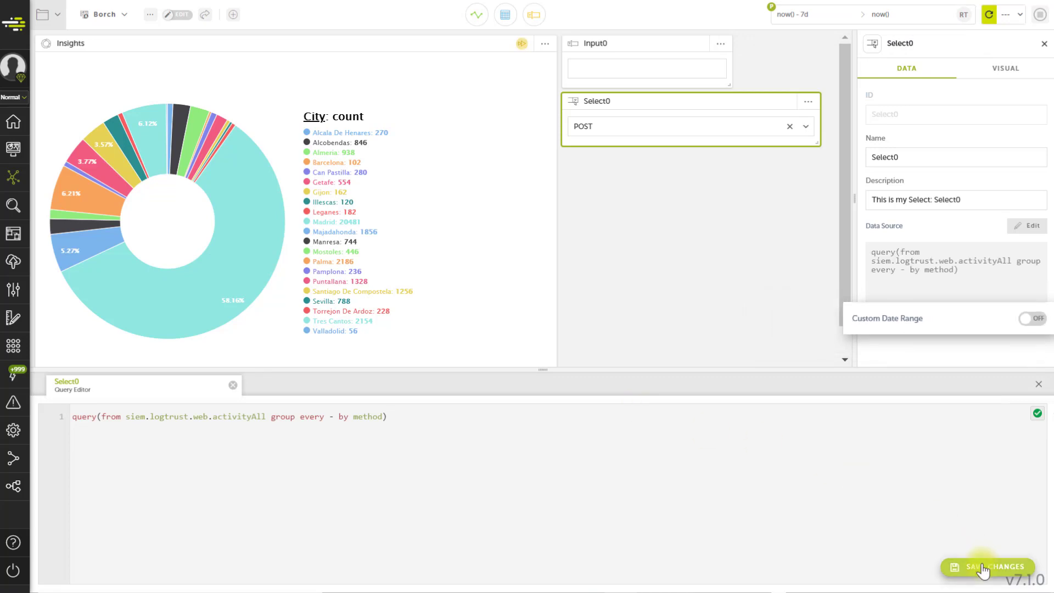
left_click(1038, 384)
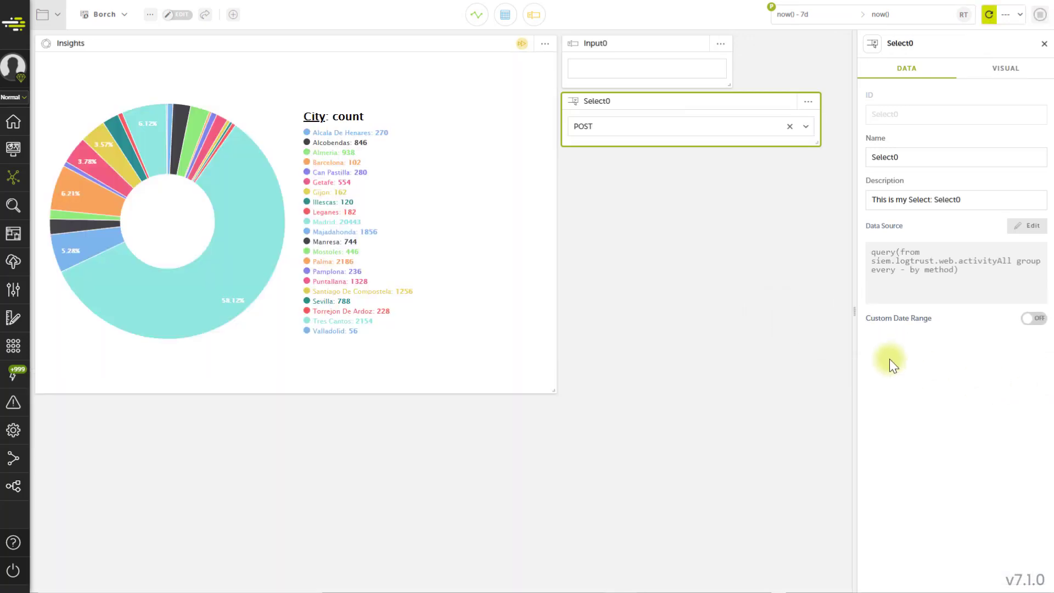
Filter the donut chart through Select0 by PUT, then POST, and finally GET.
left_click(678, 127)
left_click(649, 185)
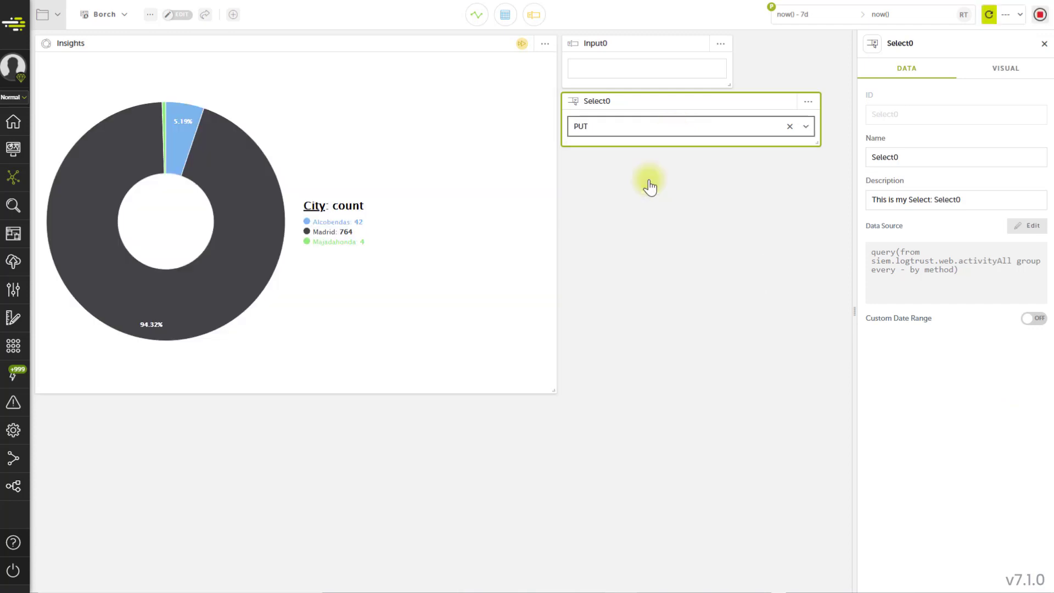
left_click(663, 131)
left_click(633, 182)
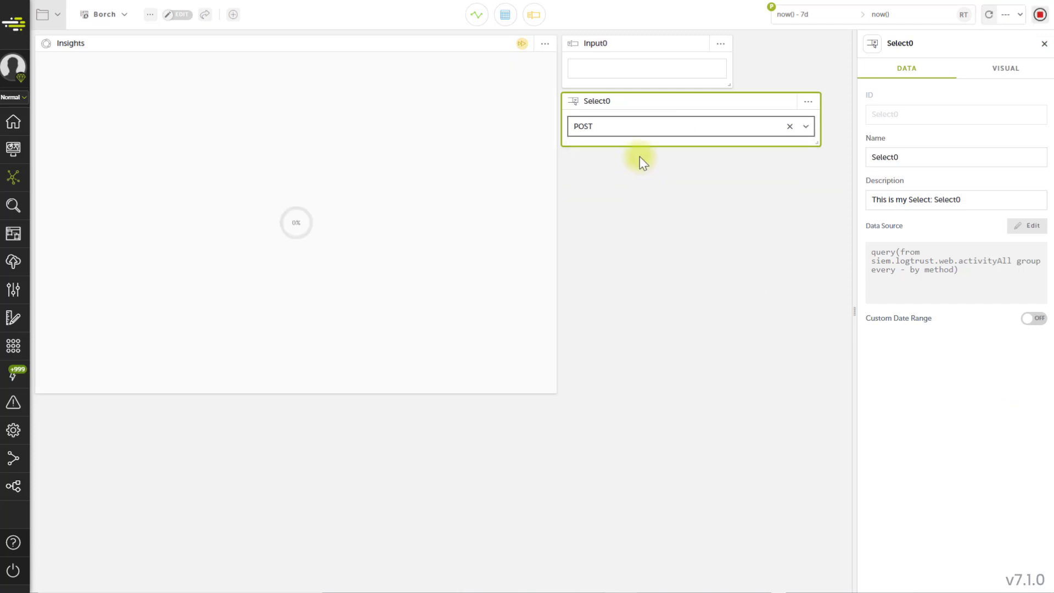
left_click(654, 127)
left_click(625, 167)
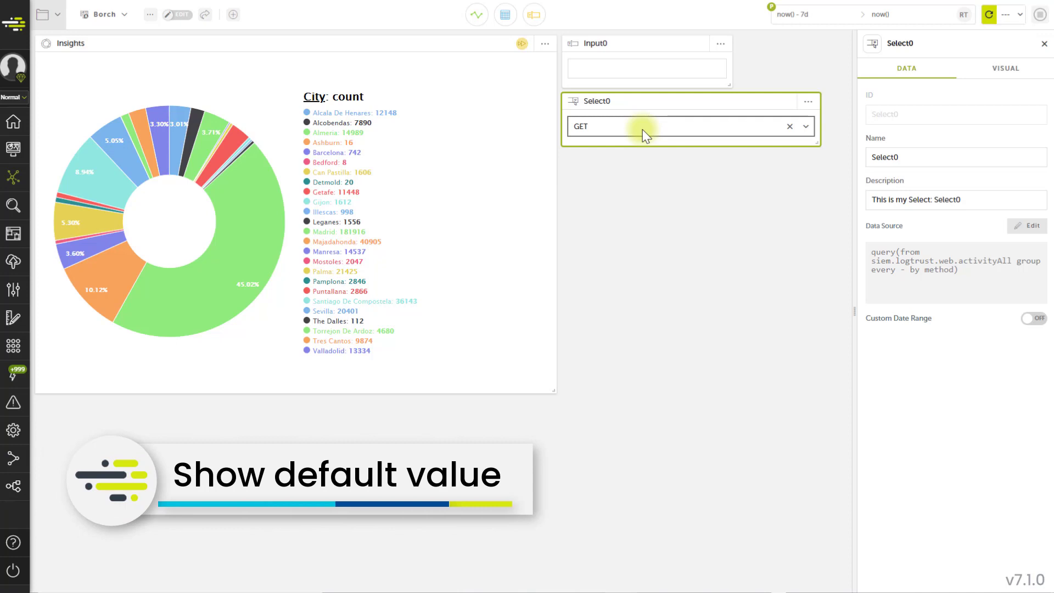
Change the Insights query's method filter to where method=$(Select0.value|"PUT"), save it and close the query editor.
left_click(496, 45)
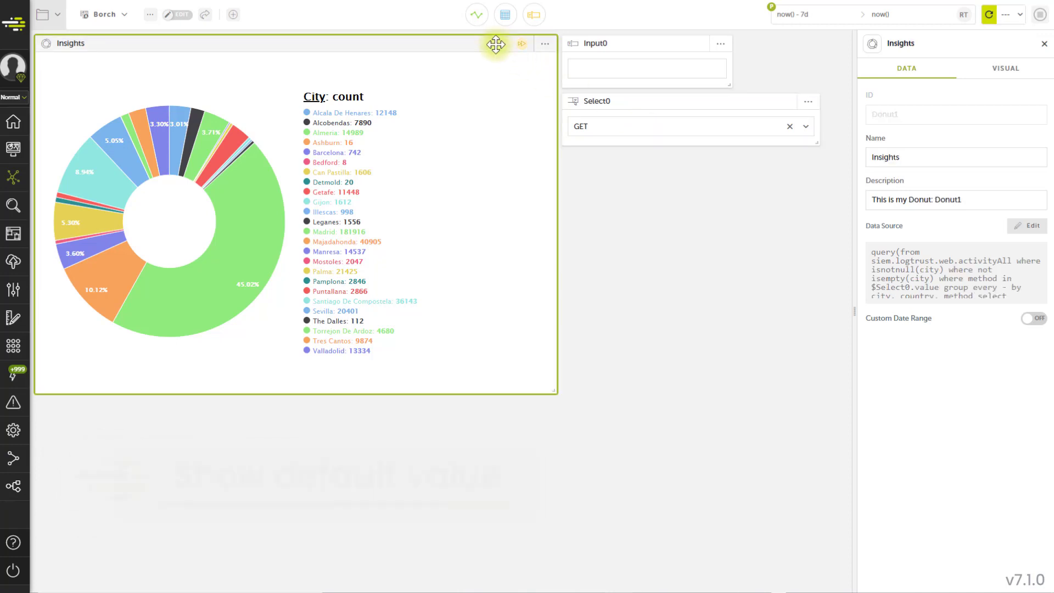
left_click(947, 249)
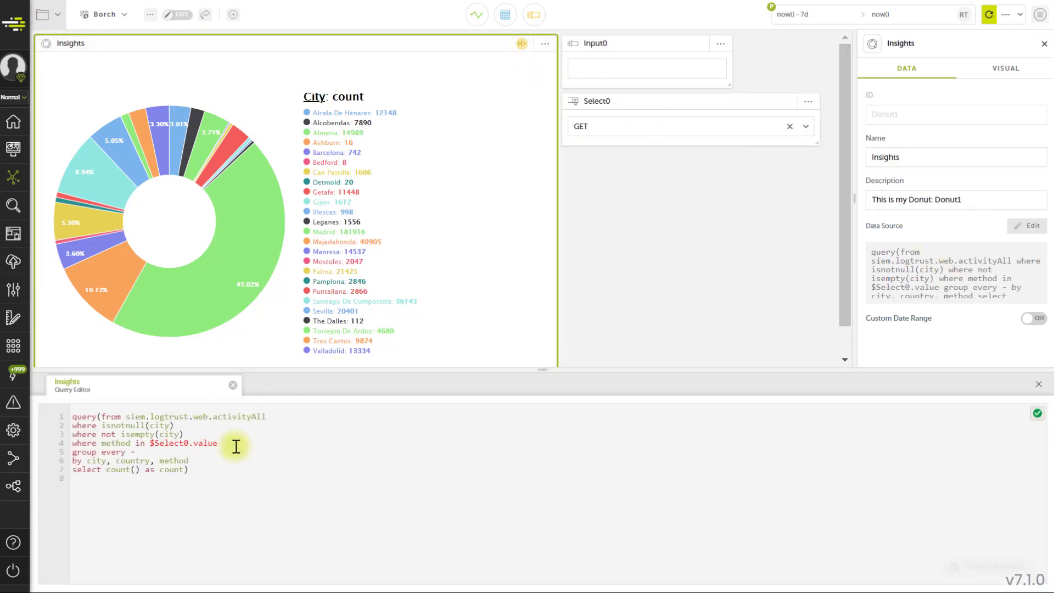
left_click_drag(218, 442, 72, 442)
type("where method=$(Select0.value|\"PUT\")")
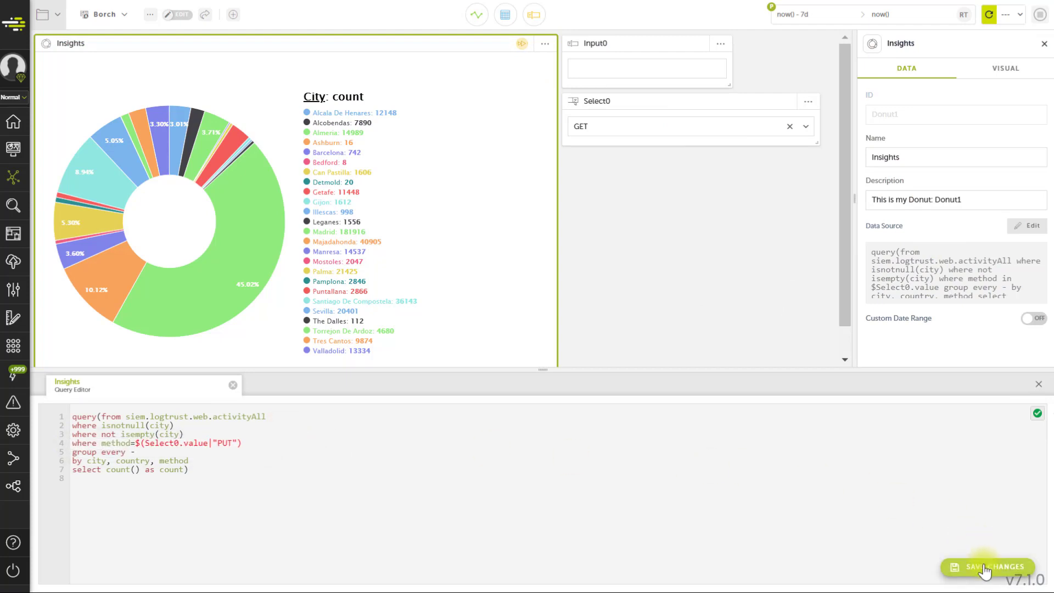
left_click(985, 571)
left_click(1038, 384)
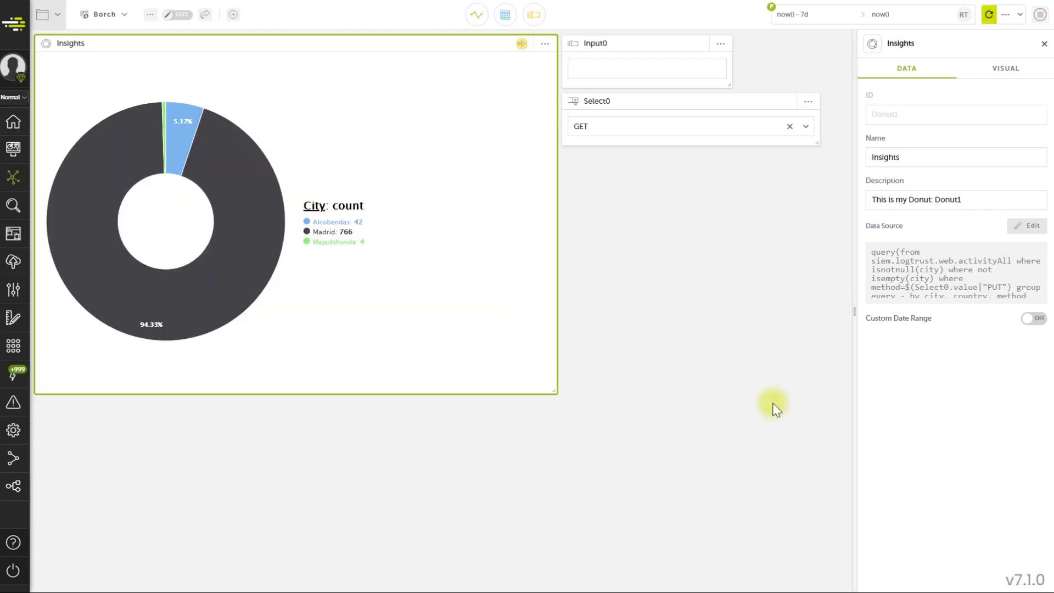
Leave the board for the home page, then go to the Activeboards area.
left_click(22, 131)
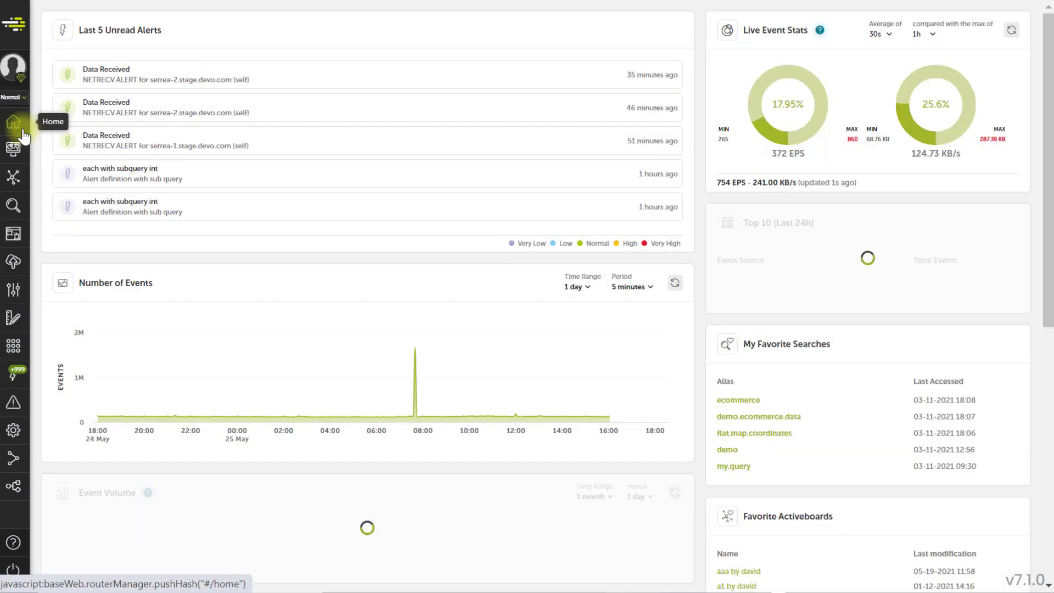
left_click(17, 176)
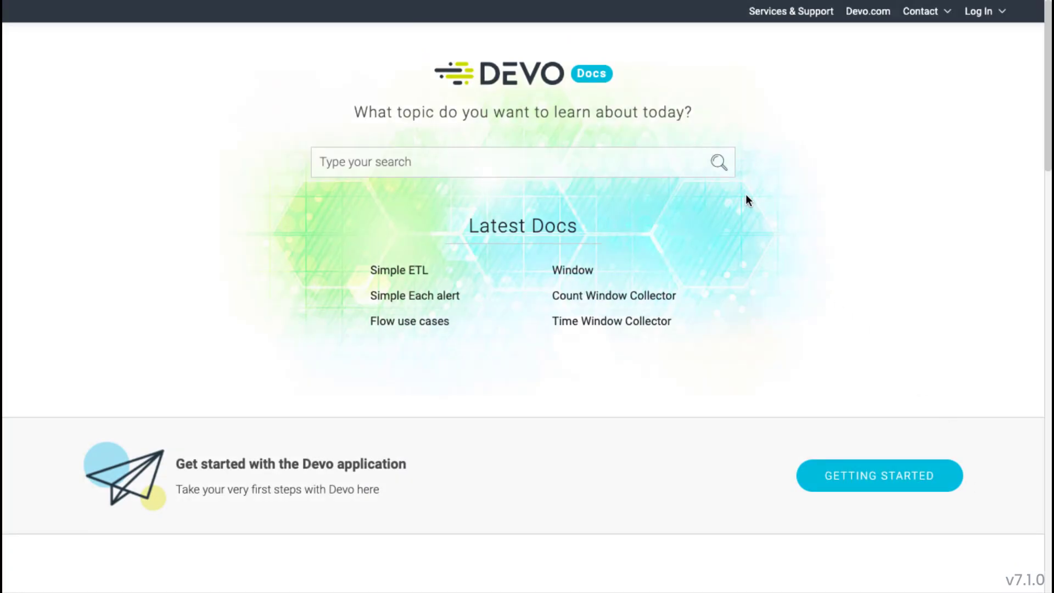
Switch to the Devo Docs site and start a search there.
left_click(720, 164)
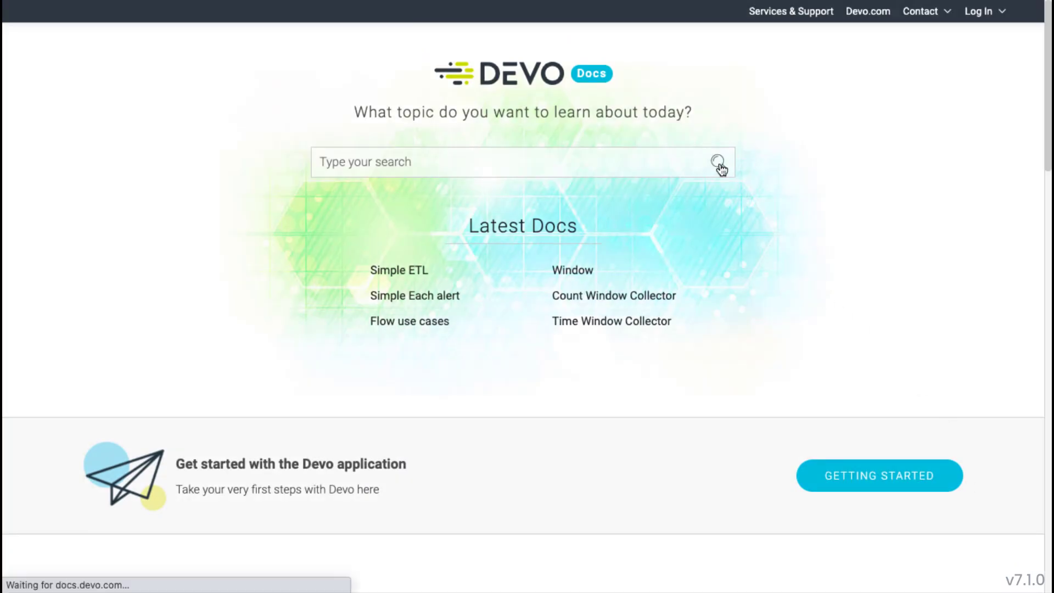